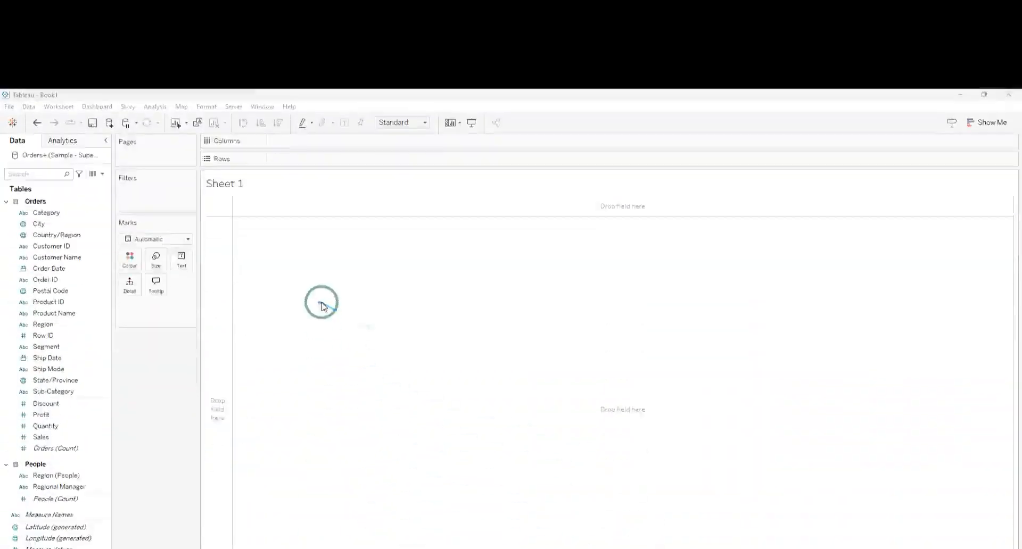
- Build a bar chart with Sub-Category on Columns and Profit and Sales on Rows
left_click(74, 302)
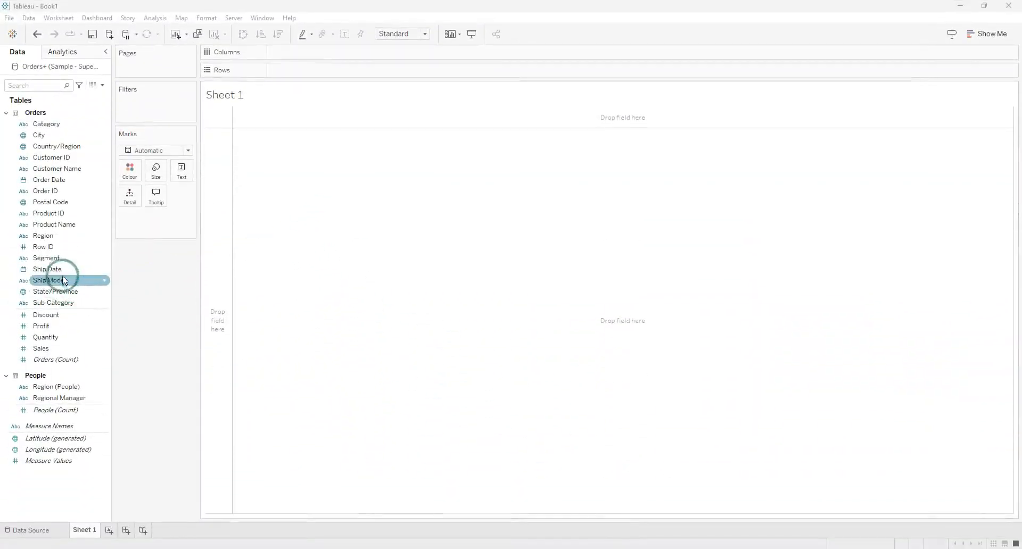
left_click_drag(70, 301, 312, 51)
left_click(75, 408)
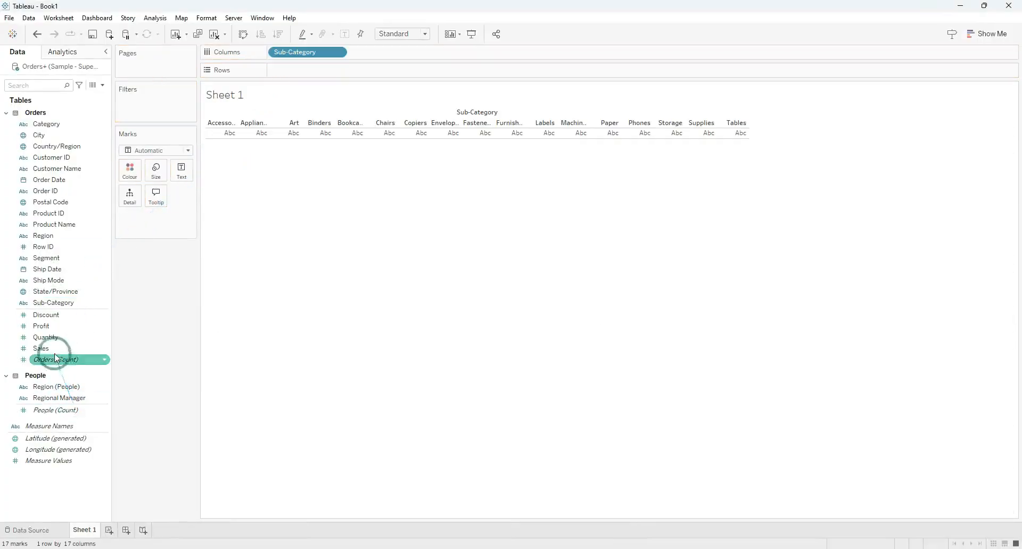
left_click_drag(70, 325, 317, 69)
mouse_move(767, 475)
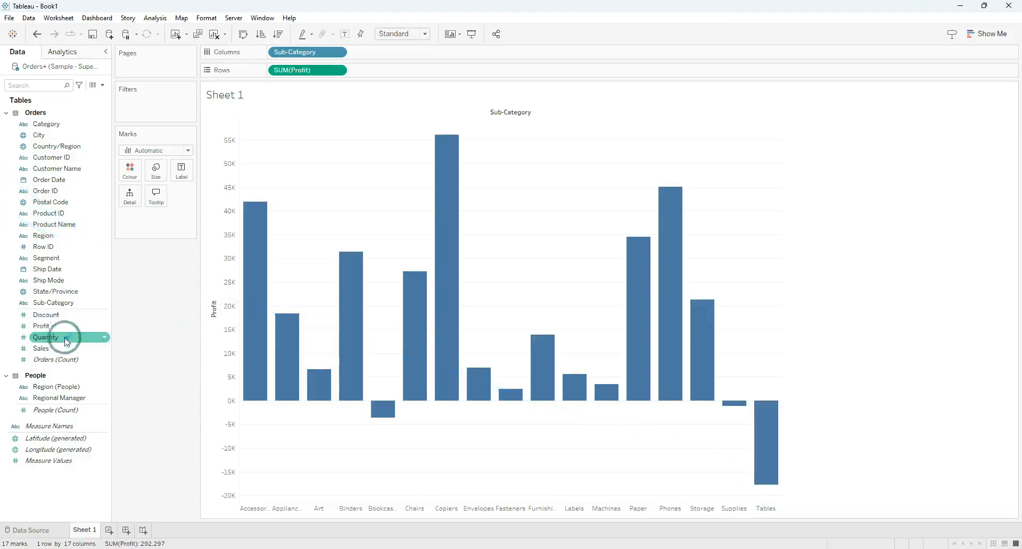
left_click_drag(85, 330, 391, 69)
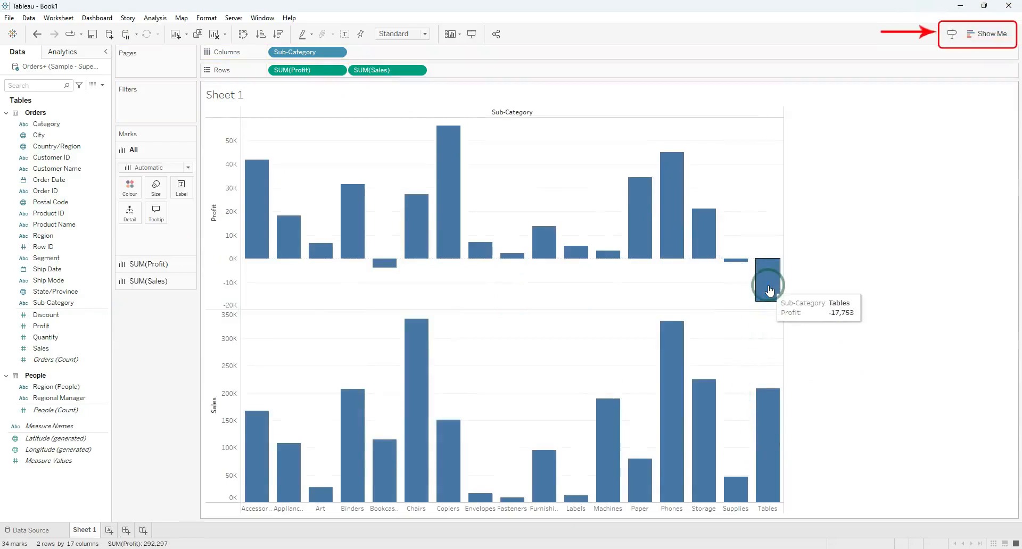
- Use the Data Guide to open the Sum of Profit explanation for the Tables bar in the Profit chart
left_click(951, 34)
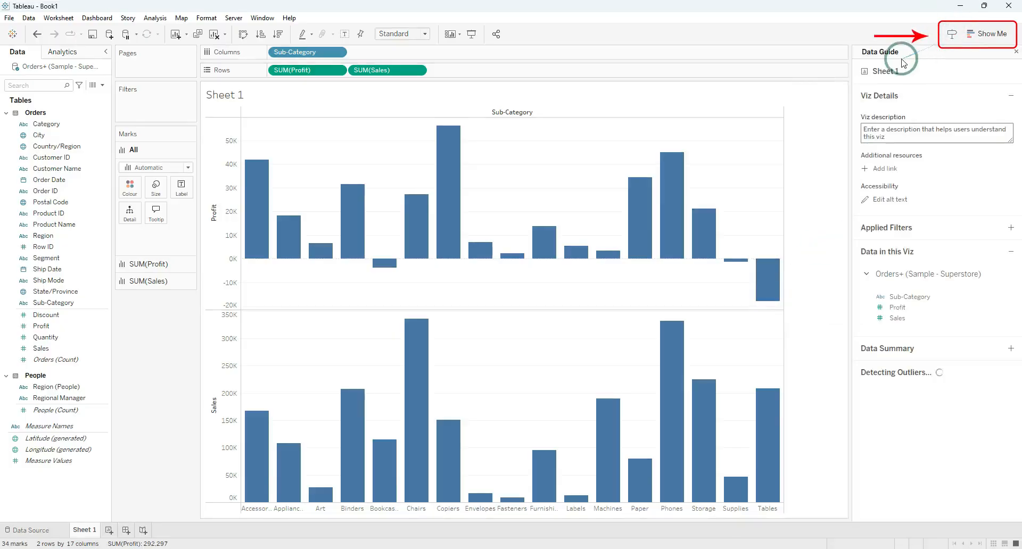
mouse_move(774, 285)
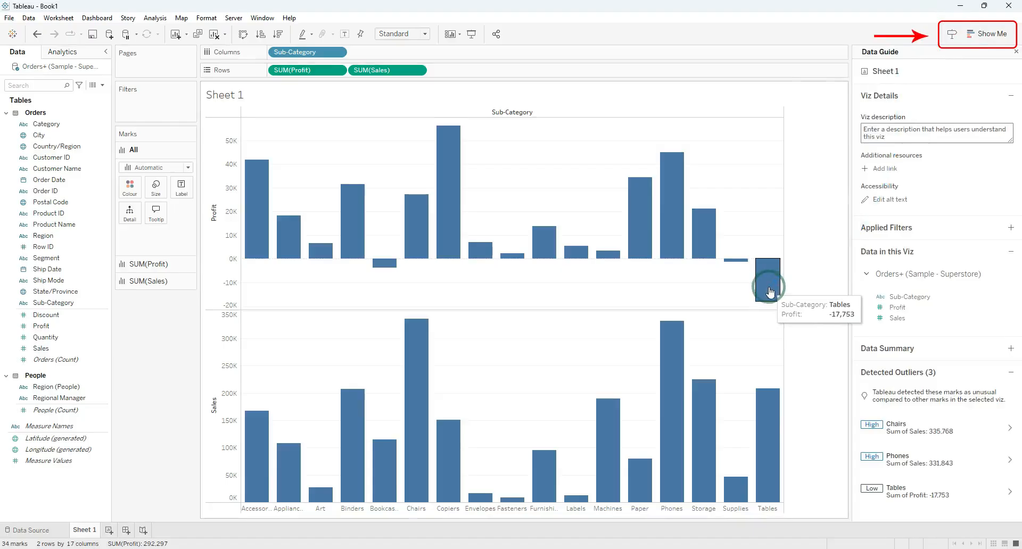
left_click(769, 291)
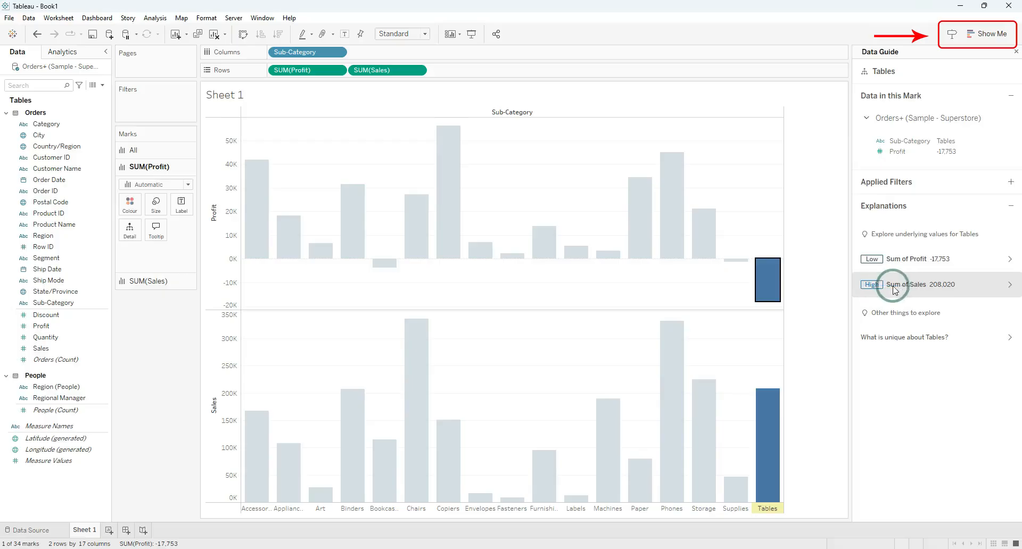
left_click(969, 268)
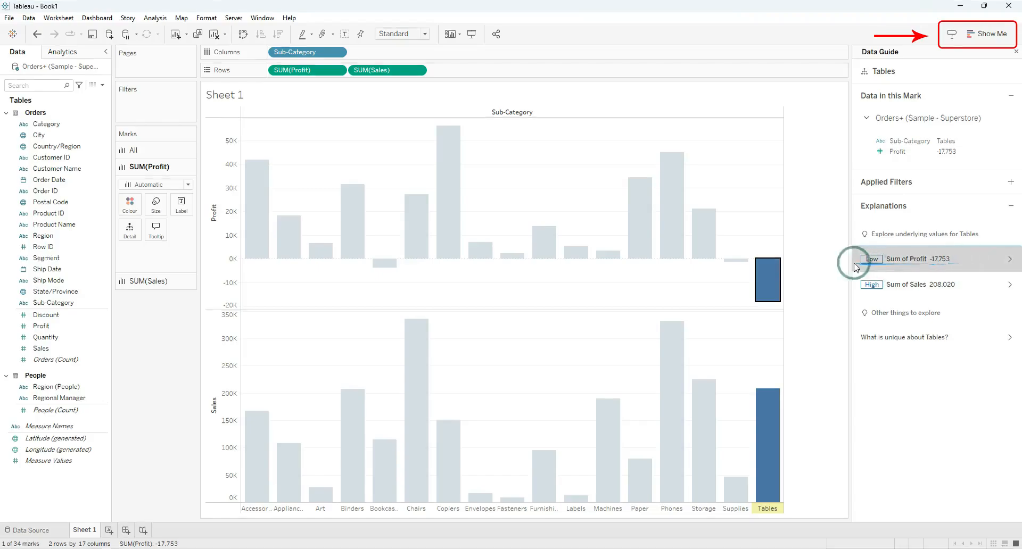
left_click(1010, 259)
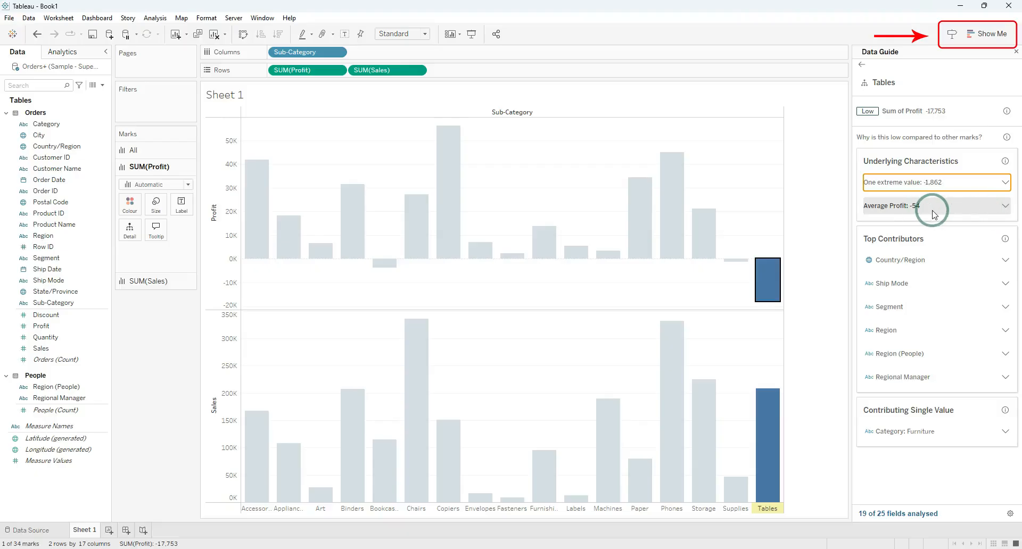
- Examine the Country/Region and Ship Mode top contributors to the Tables profit
left_click(999, 264)
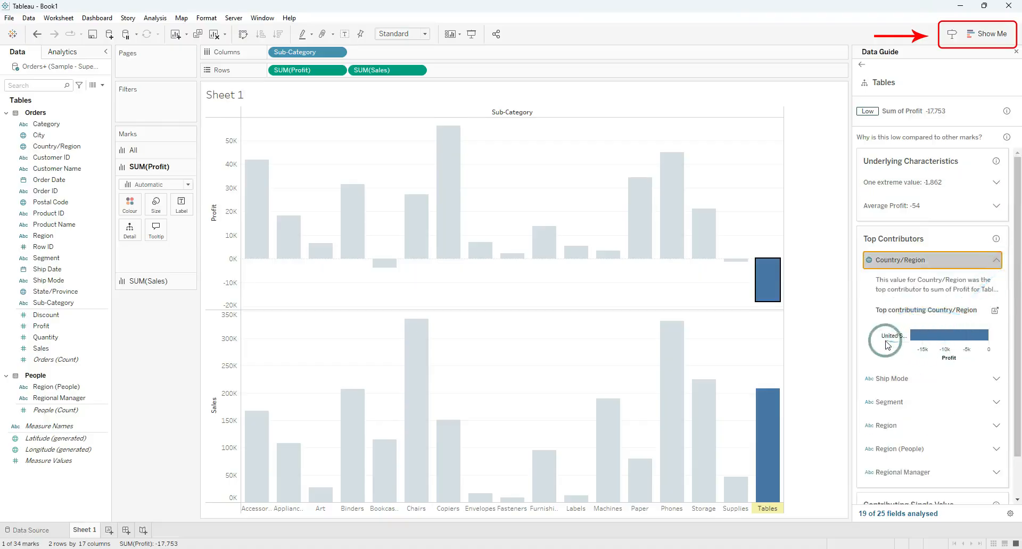
mouse_move(935, 334)
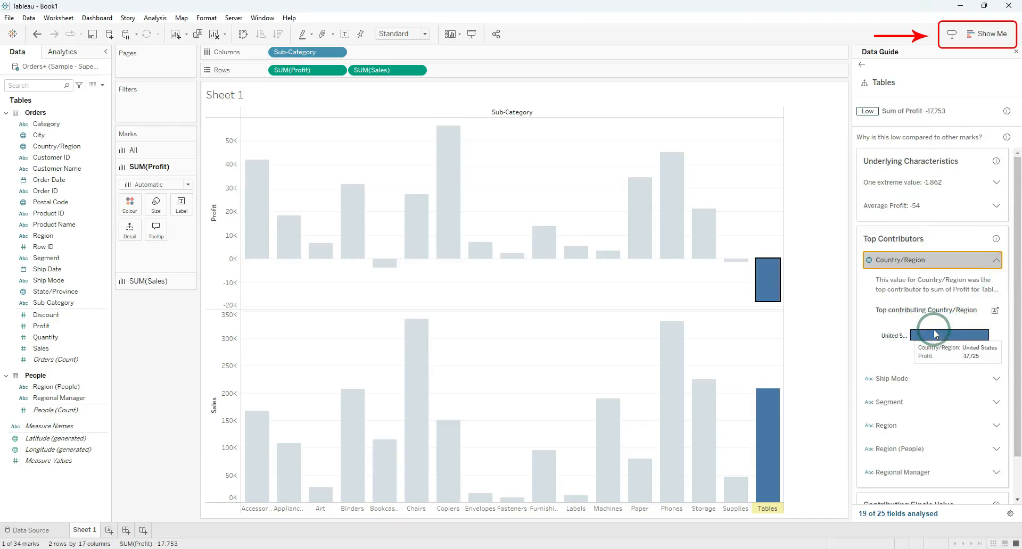
scroll(934, 330, "down", 2)
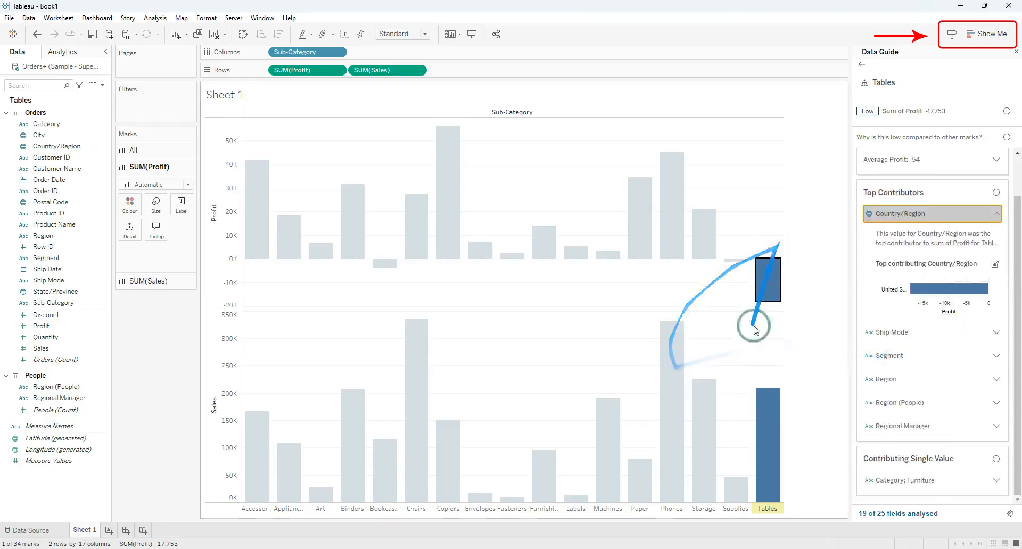
left_click(995, 334)
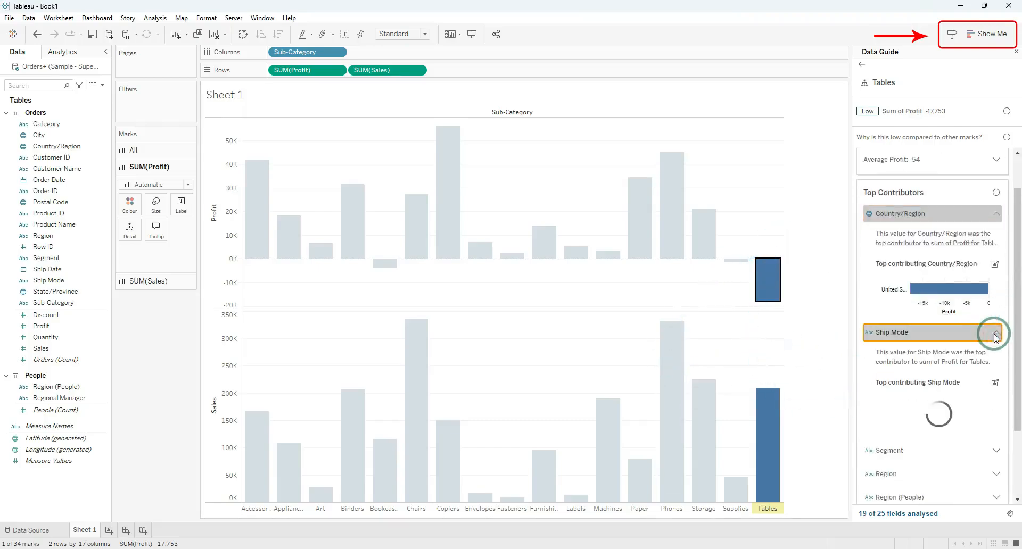
scroll(985, 330, "down", 1)
mouse_move(916, 385)
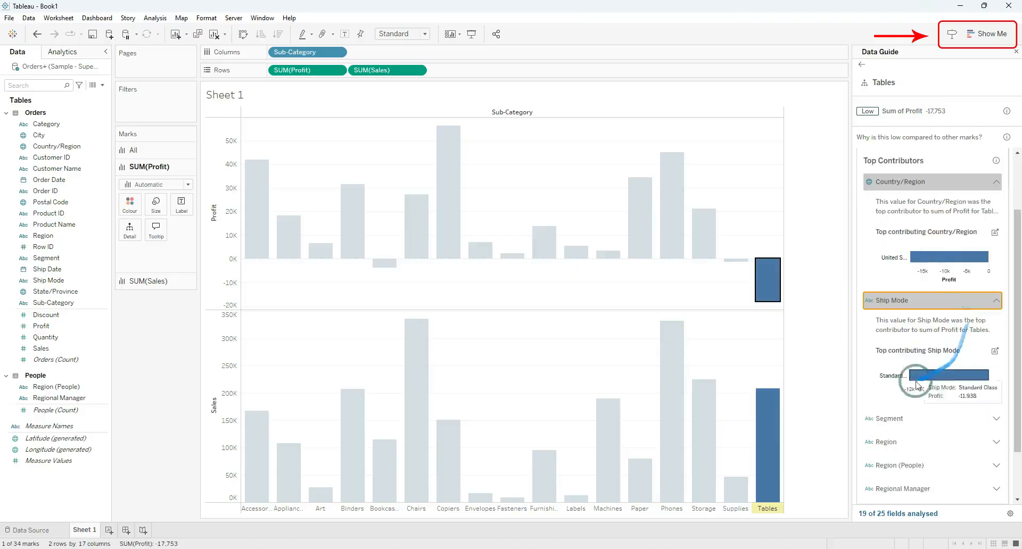
scroll(993, 409, "down", 2)
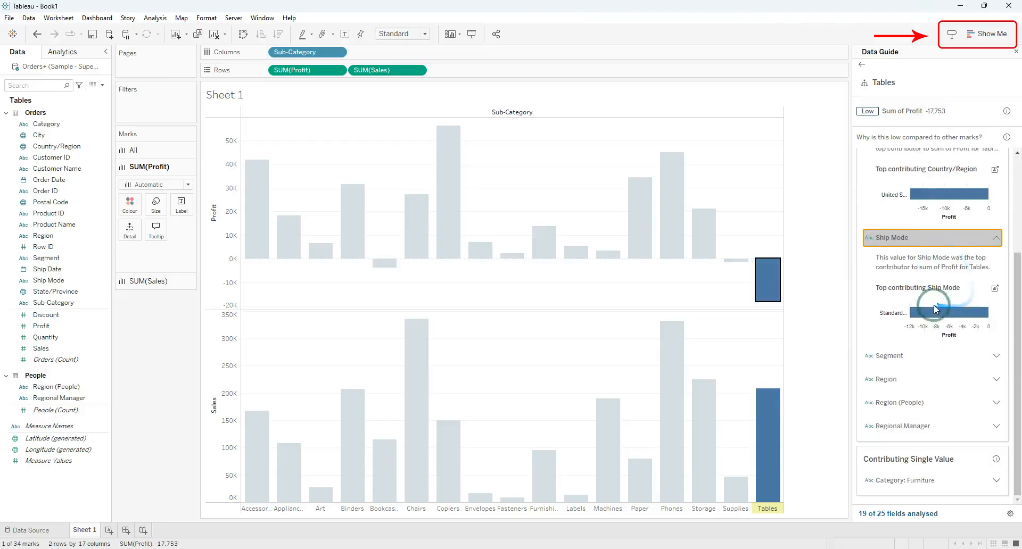
- Examine the Segment and Region top contributors to the Tables profit
left_click(996, 358)
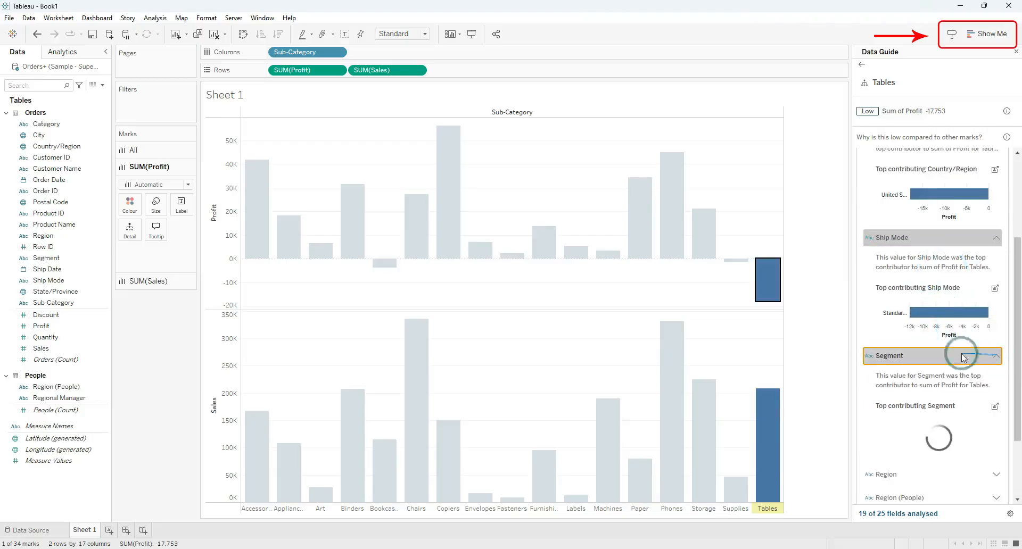
scroll(958, 335, "down", 2)
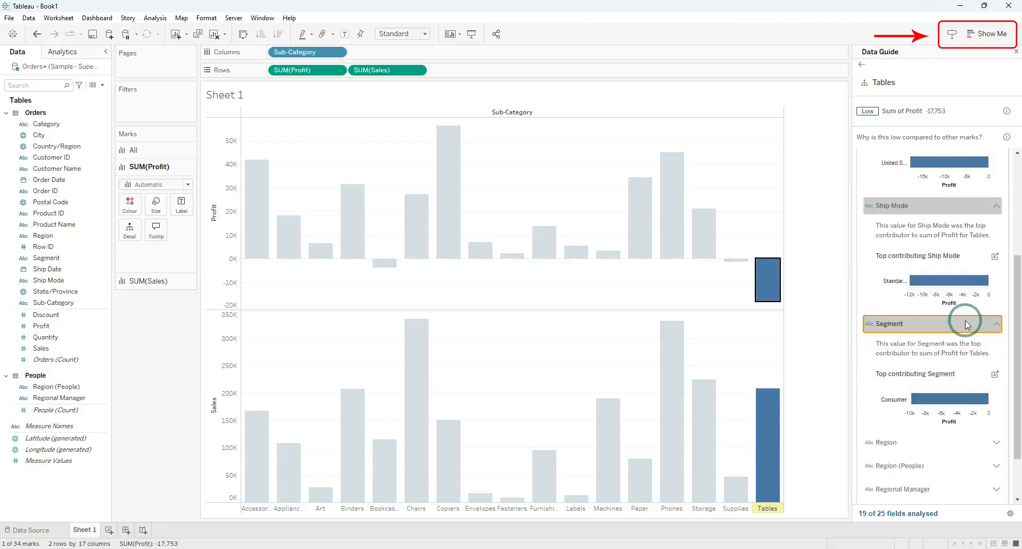
scroll(977, 360, "down", 1)
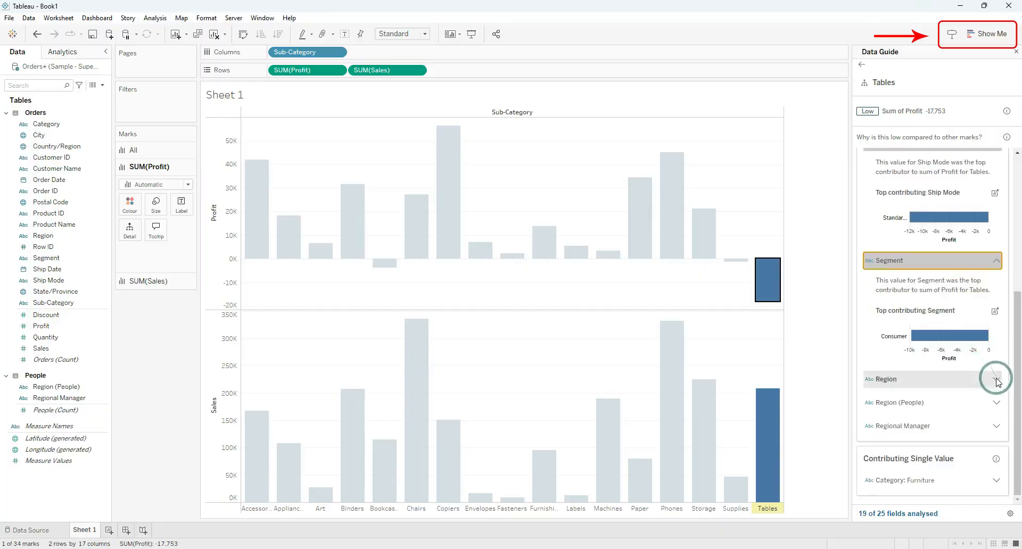
left_click(995, 379)
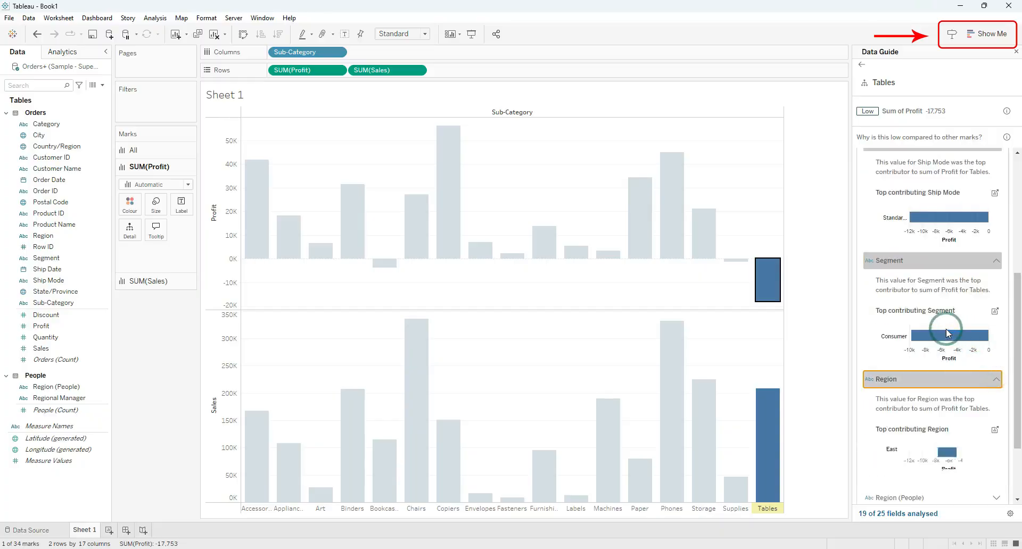
scroll(947, 329, "down", 2)
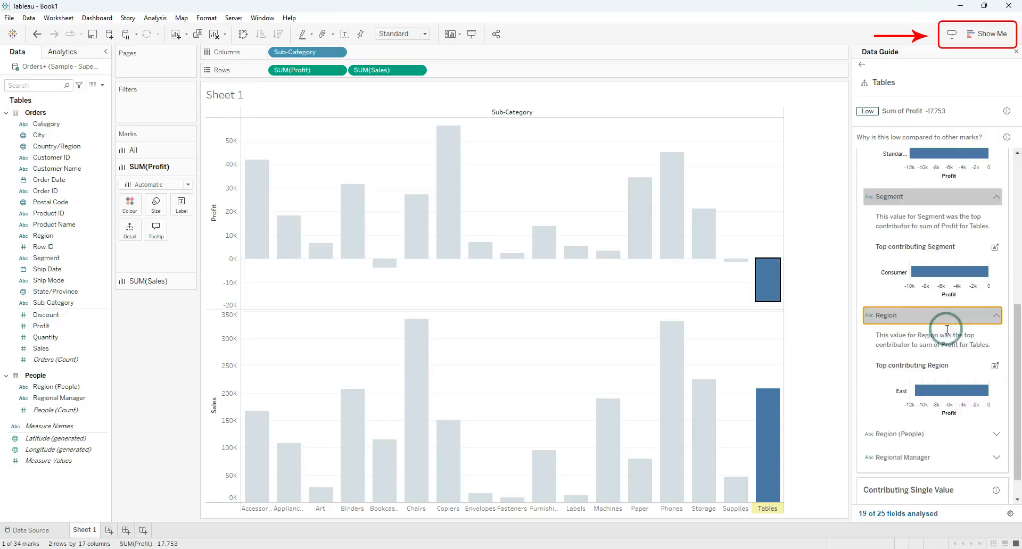
- Examine the Region (People) and Regional Manager top contributors to the Tables profit
left_click(993, 435)
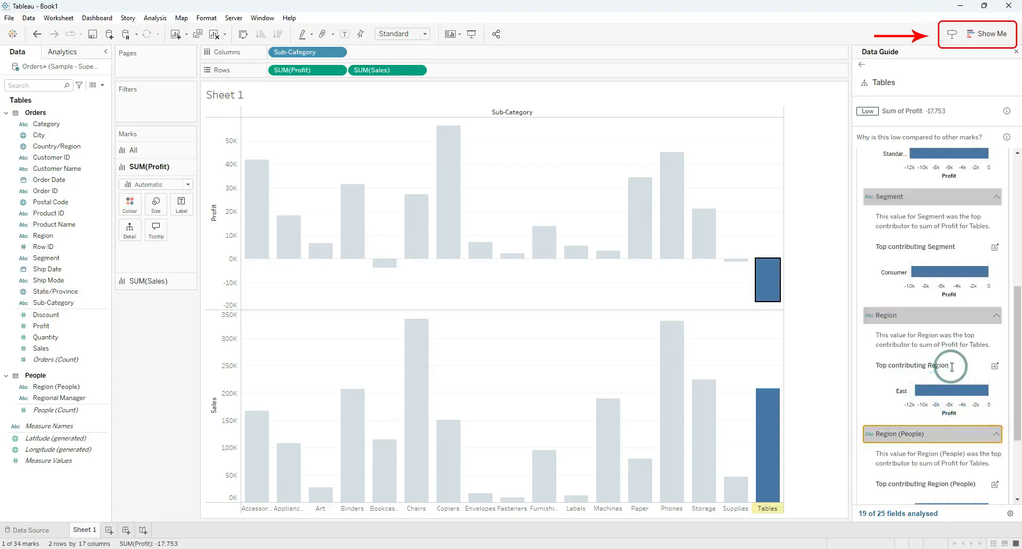
scroll(952, 366, "down", 3)
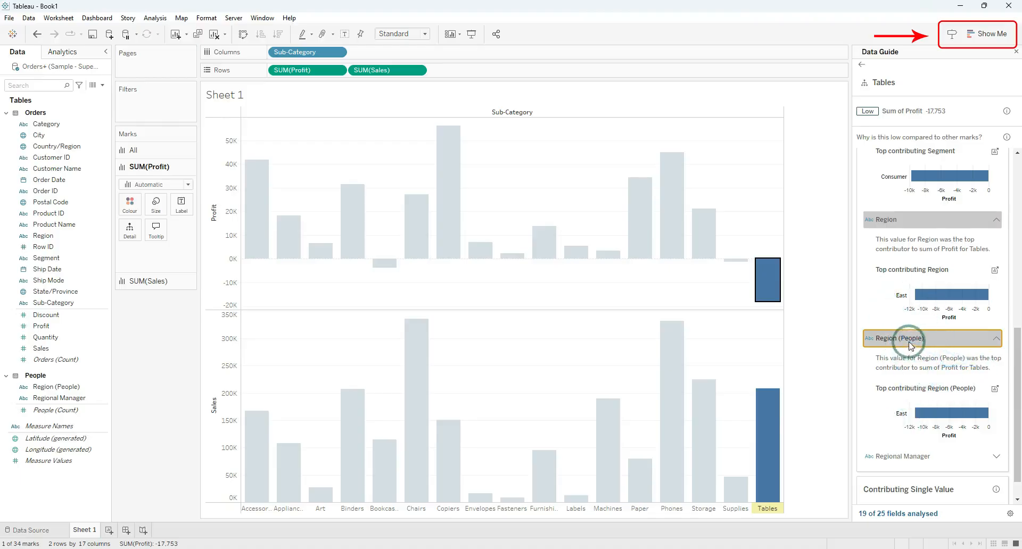
scroll(965, 351, "down", 1)
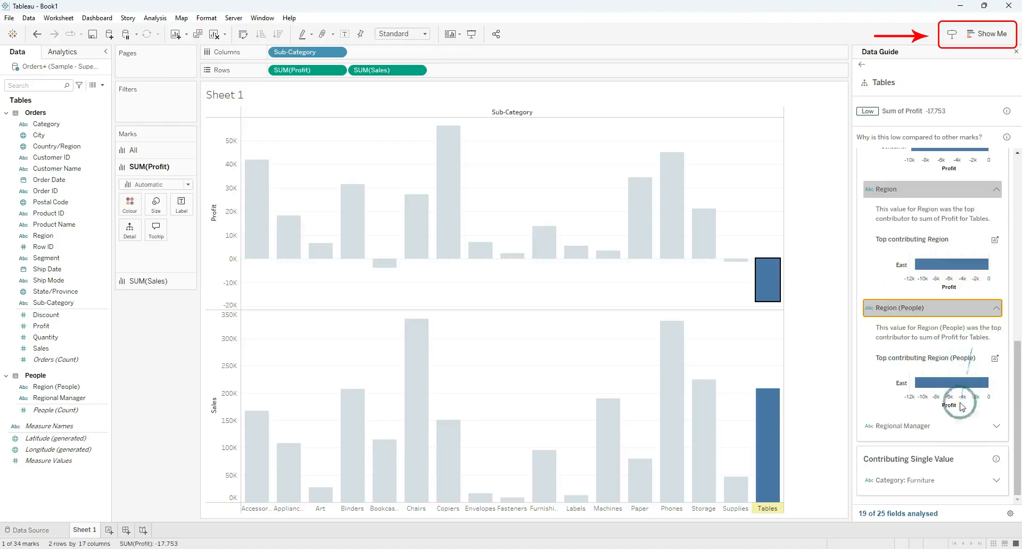
left_click(988, 426)
scroll(964, 408, "down", 3)
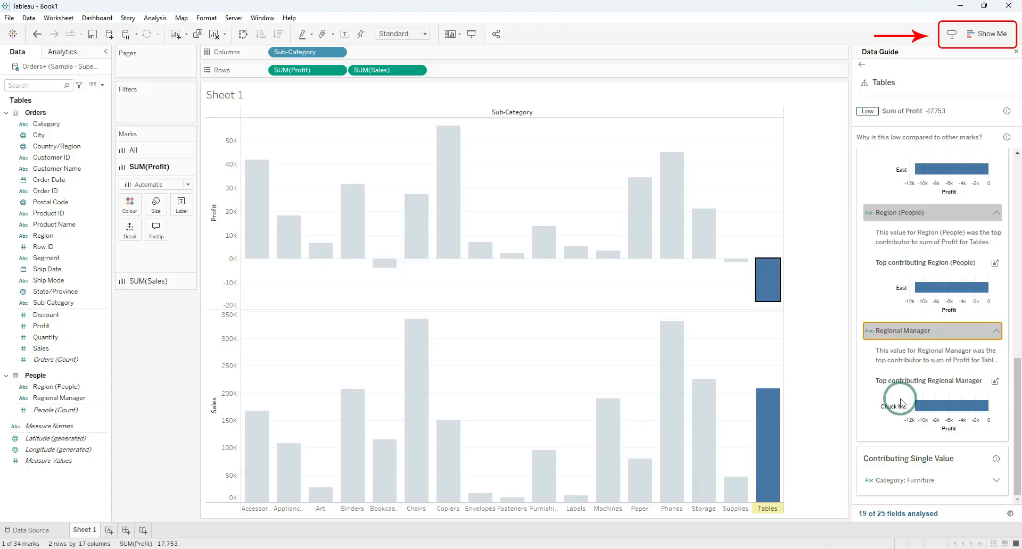
- Select only the Phones bar in the Sales chart and open its Sum of Profit explanation
left_click(675, 446, "ctrl")
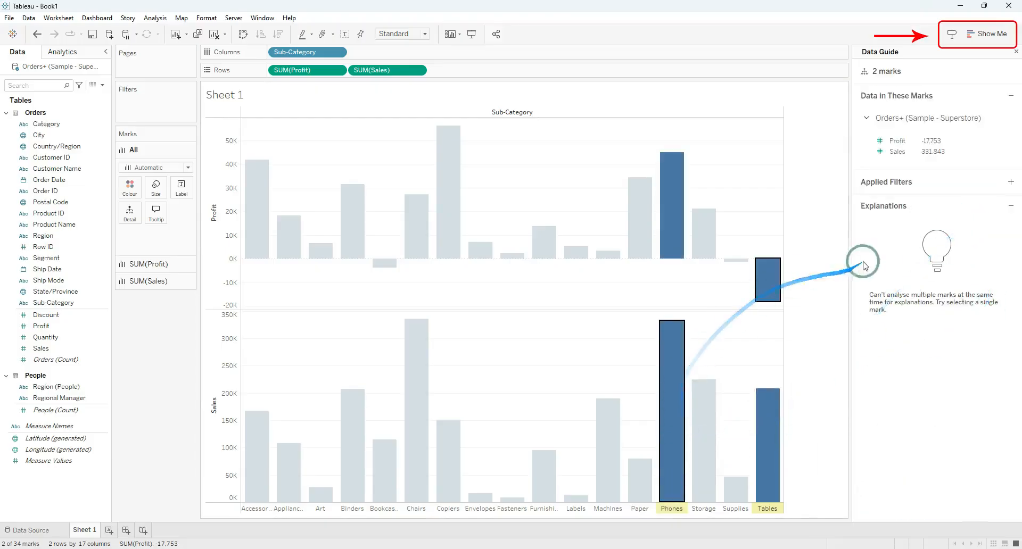
left_click(707, 354)
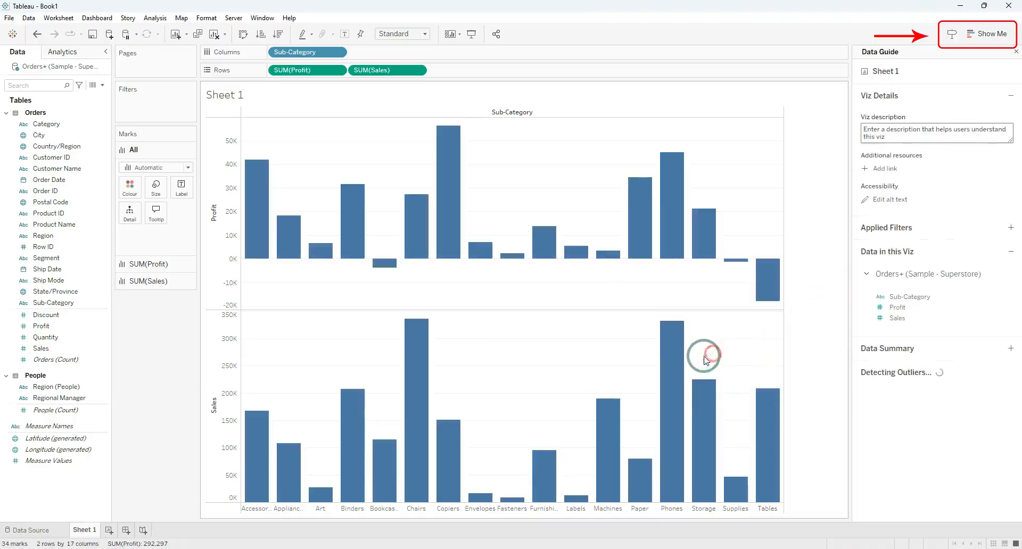
left_click(675, 378)
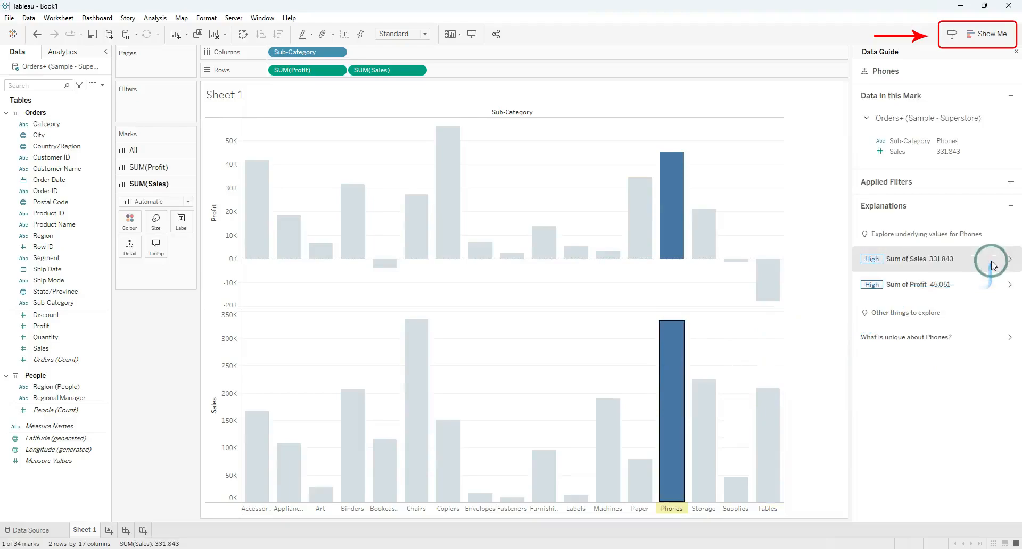
left_click(1009, 284)
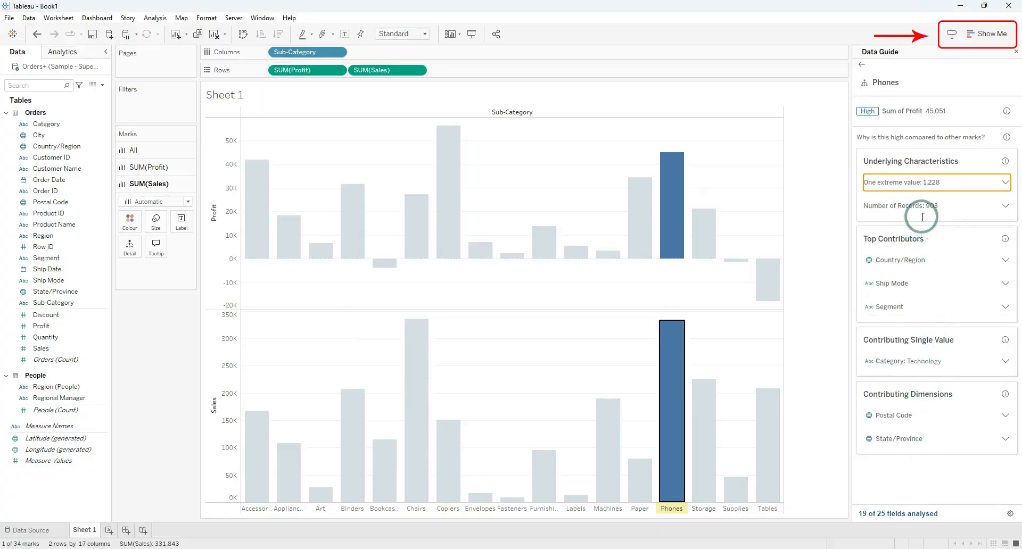
- Open the top contributing Ship Mode chart for Phones as a separate worksheet and fit it to Entire View
left_click(999, 286)
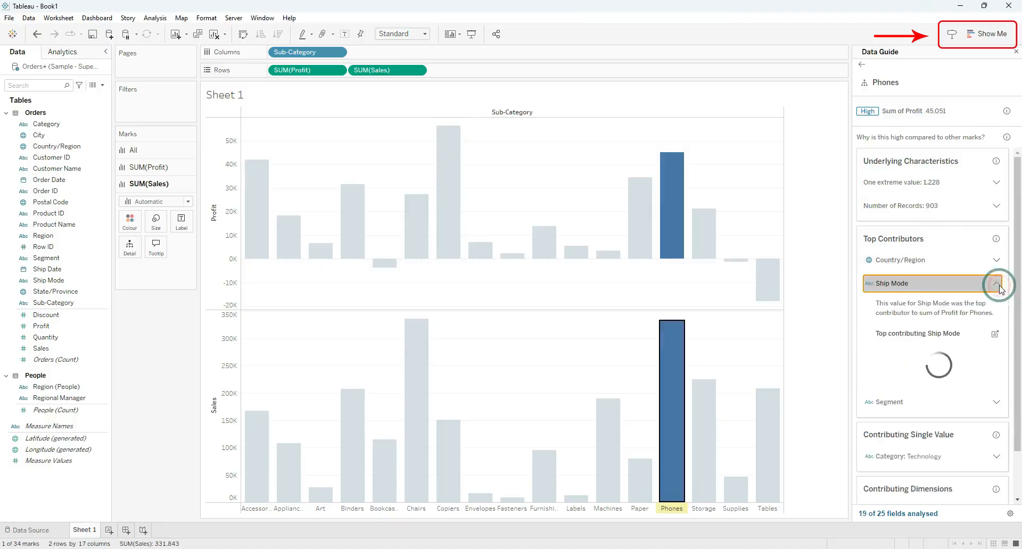
left_click(994, 334)
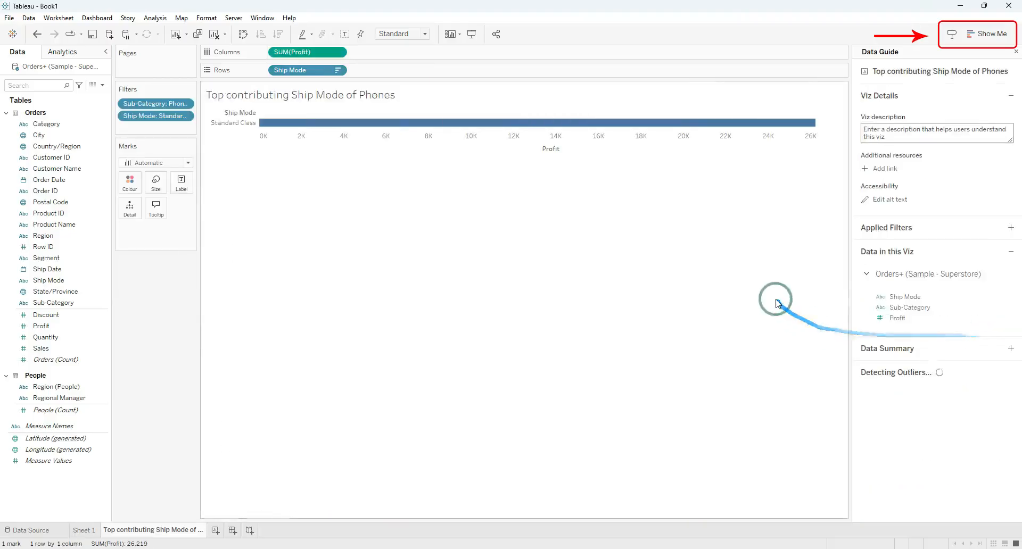
mouse_move(365, 122)
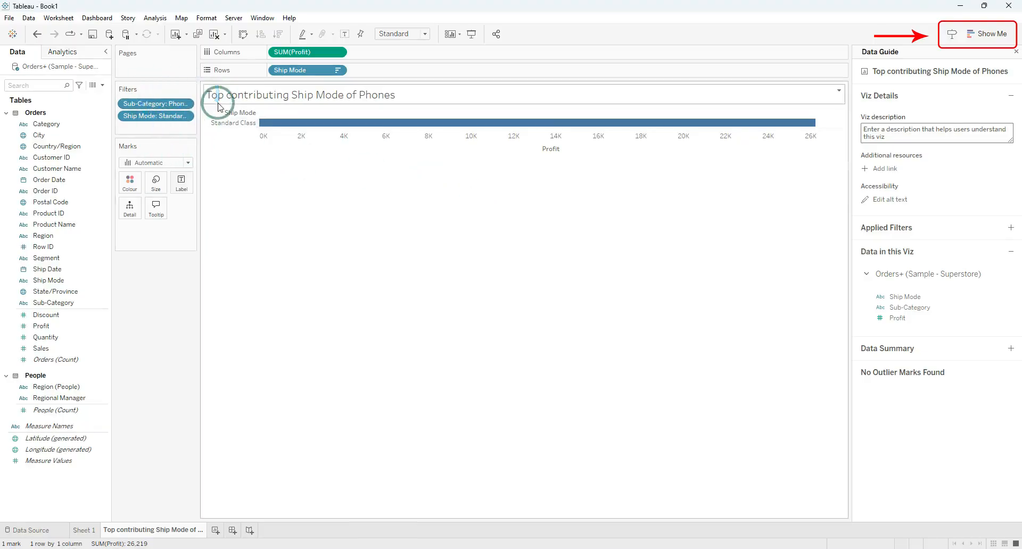
left_click(425, 34)
left_click(407, 71)
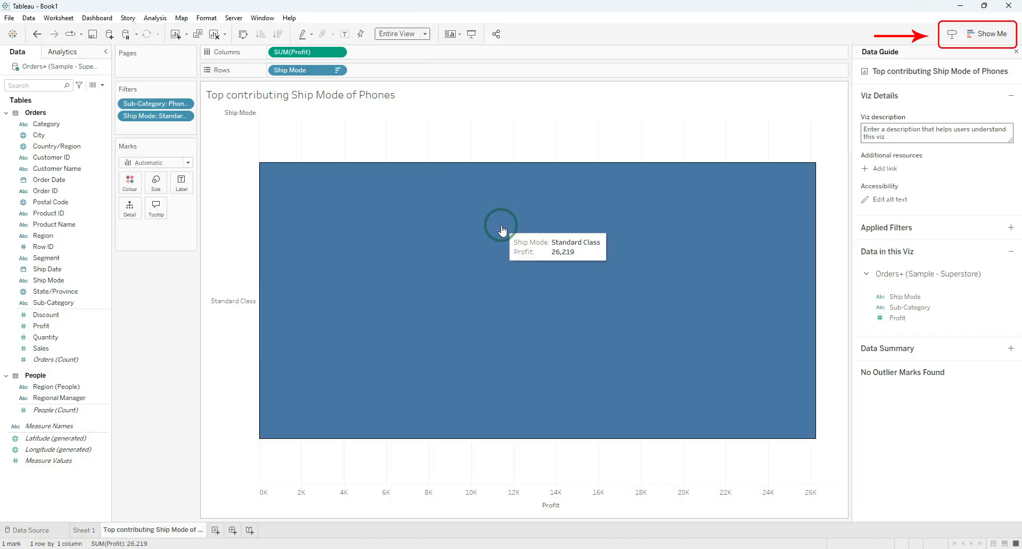
- Return to Sheet 1 and open the Sum of Sales explanation for the selected Phones bar
left_click(95, 531)
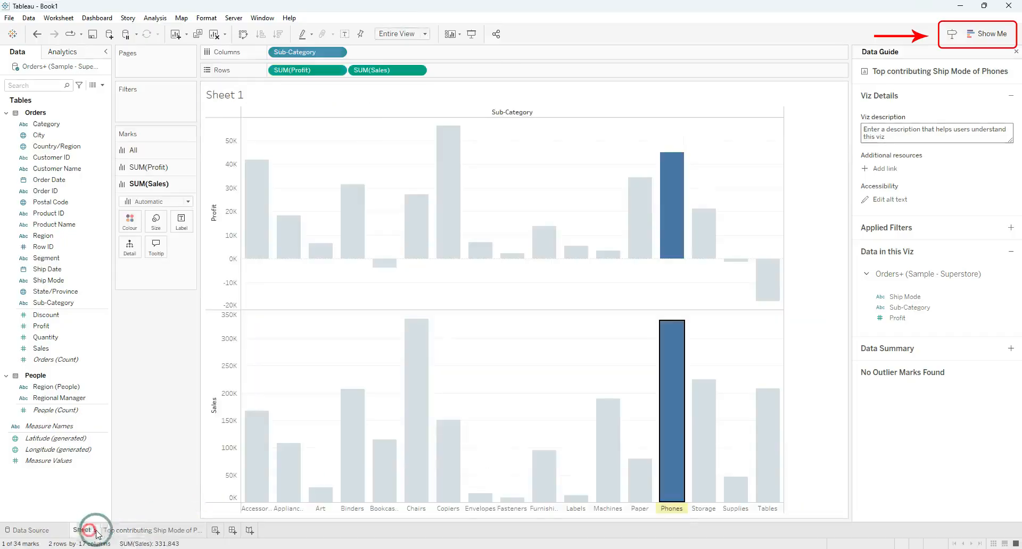
mouse_move(134, 536)
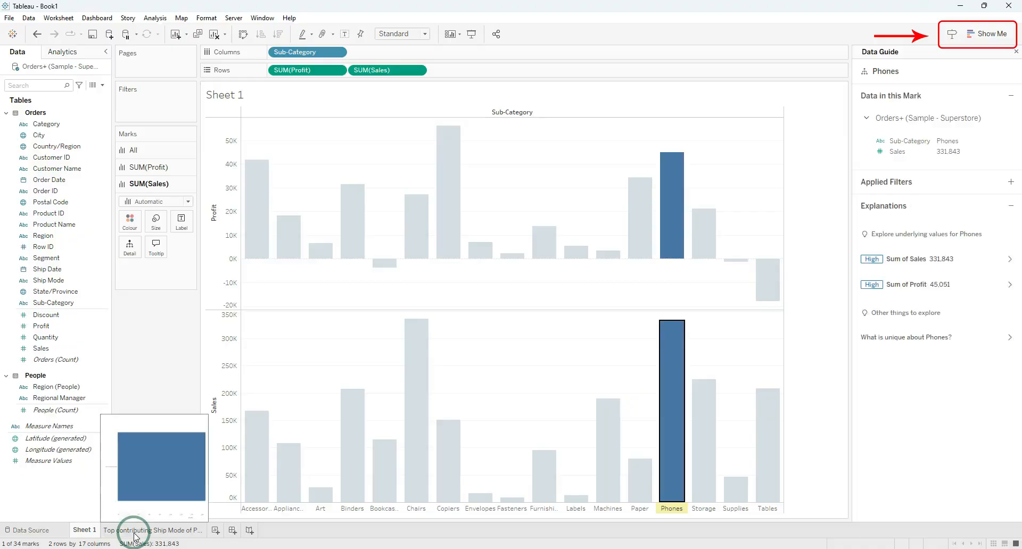
left_click(1008, 261)
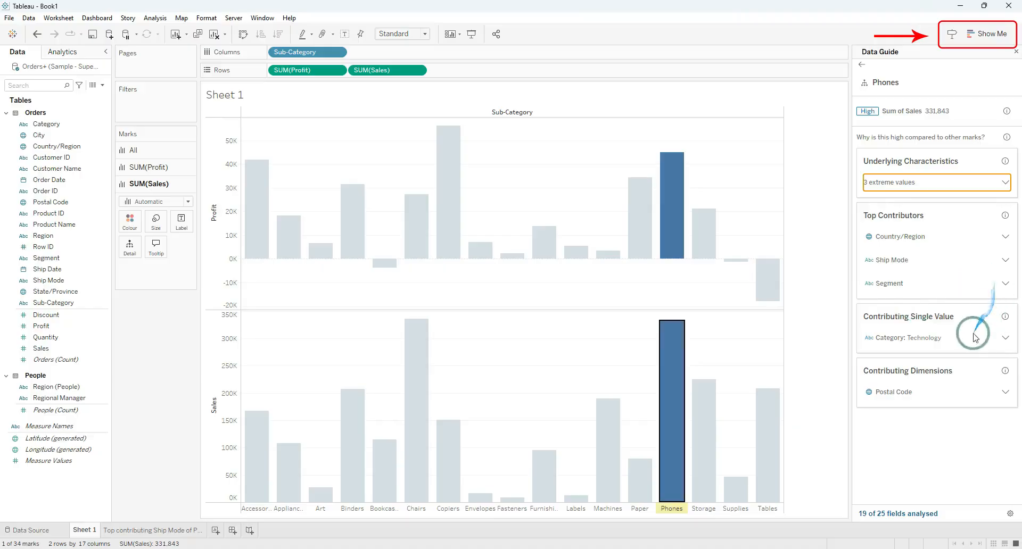
- Expand the Category: Technology contributing single value for Phones and open its Distribution of records by Category chart as a separate worksheet
left_click(993, 343)
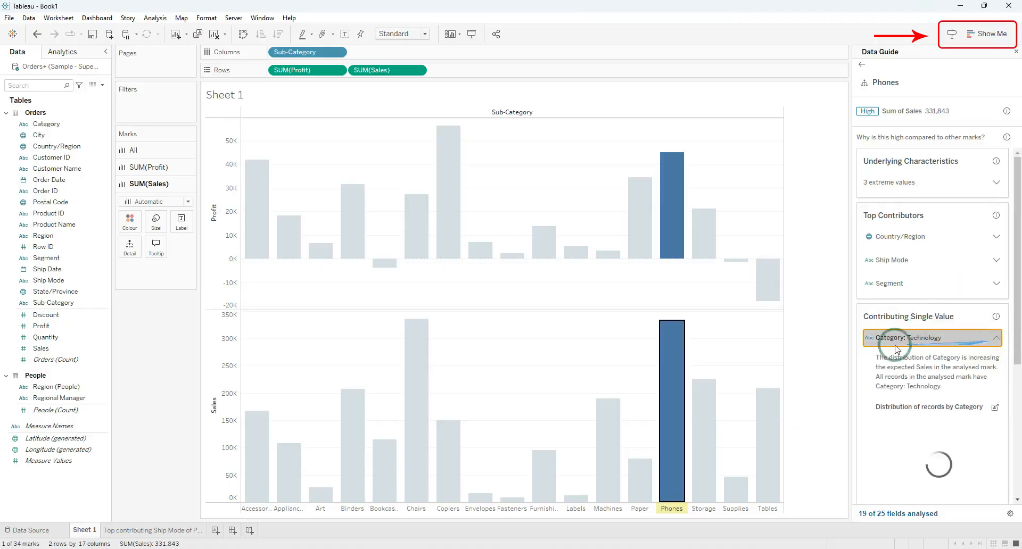
scroll(940, 410, "down", 2)
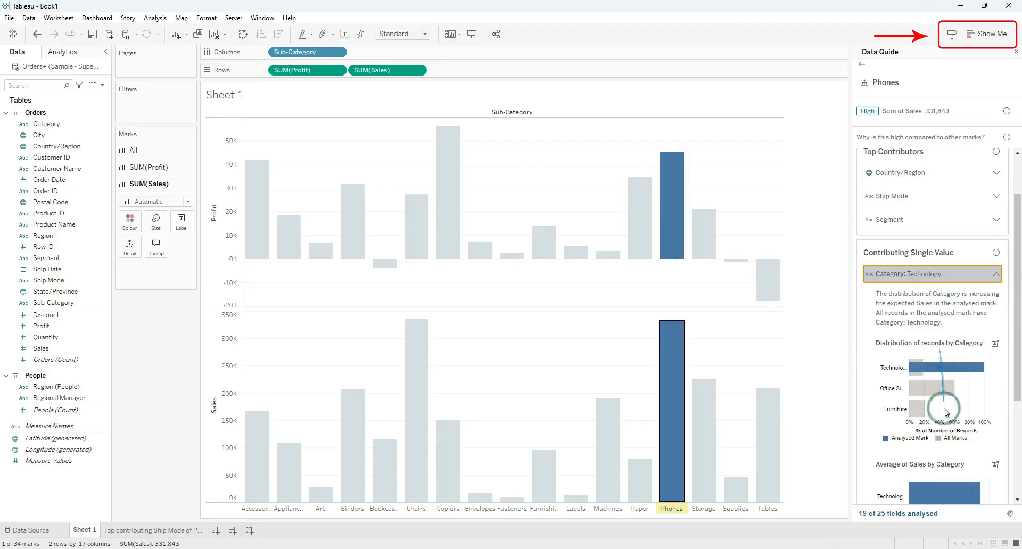
scroll(984, 410, "down", 4)
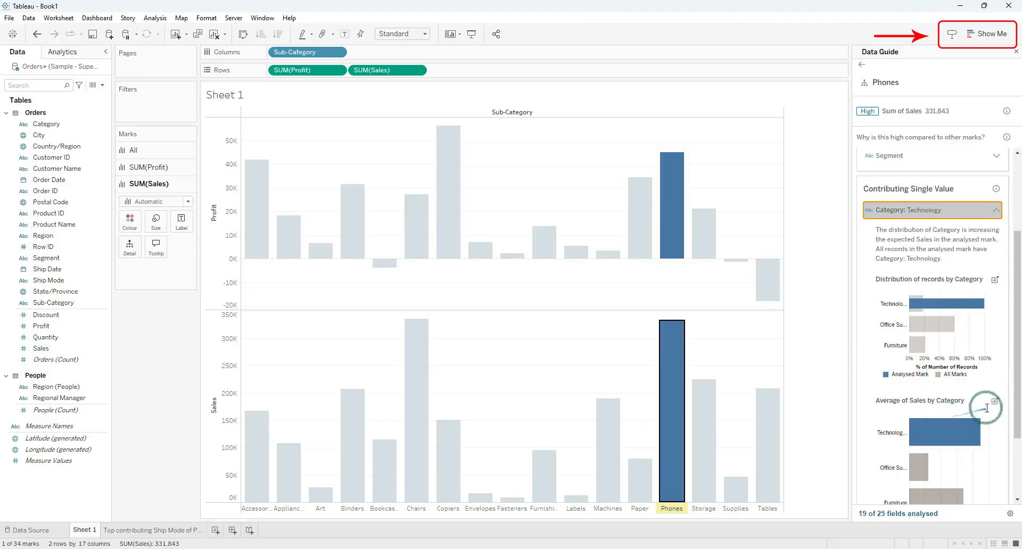
scroll(957, 388, "up", 3)
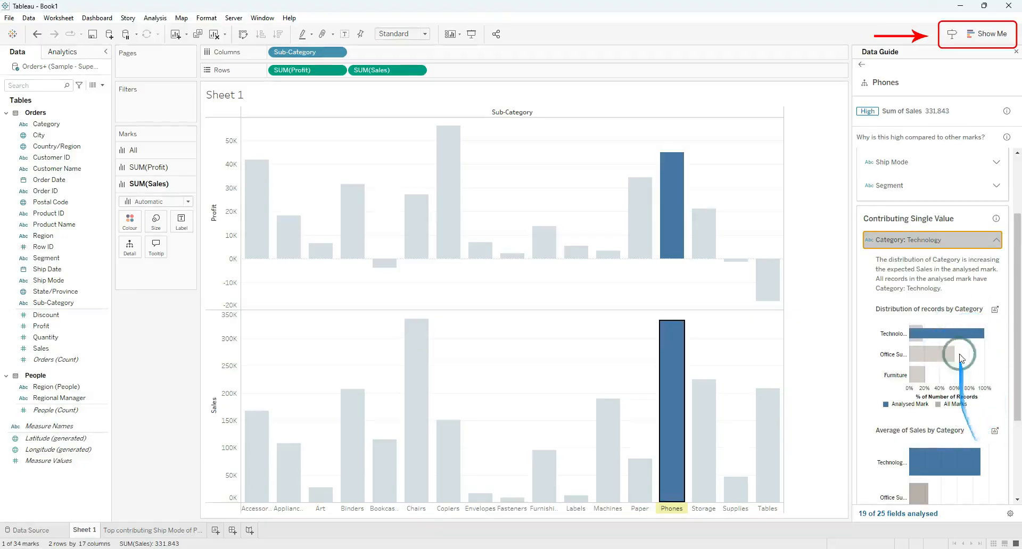
left_click(994, 310)
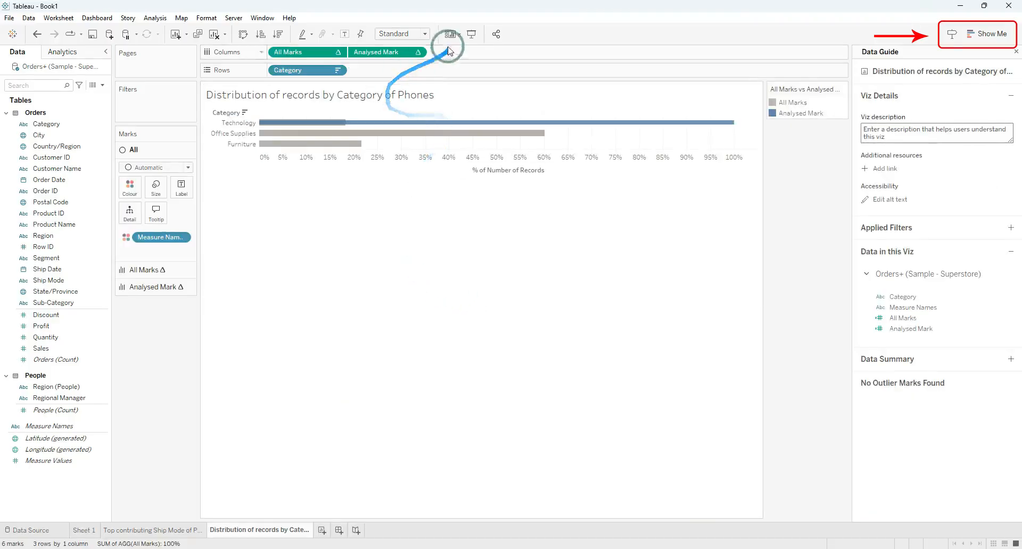
- Fit the Distribution of records by Category chart to Entire View and move its colour legend beneath the Marks card
left_click(418, 33)
left_click(415, 72)
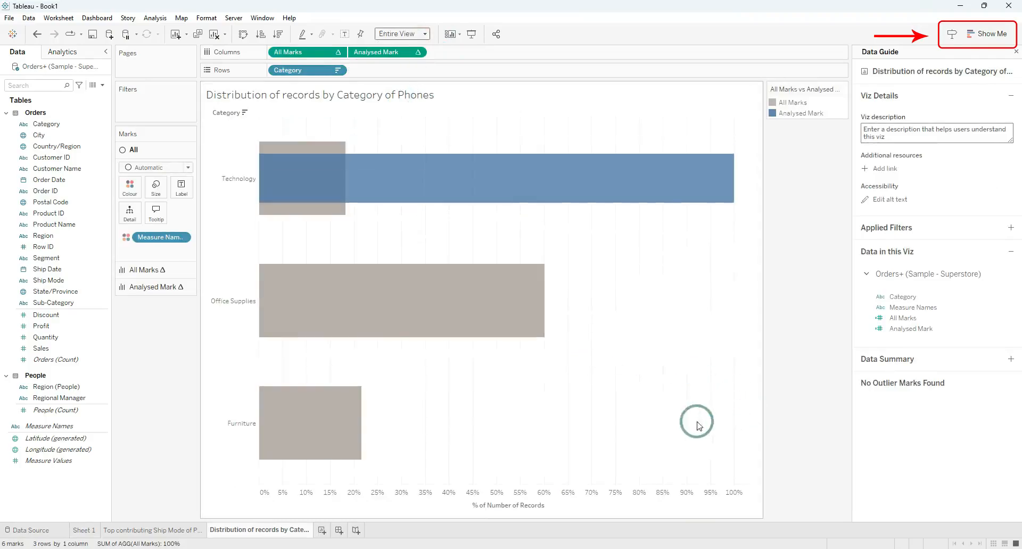
left_click_drag(799, 84, 171, 320)
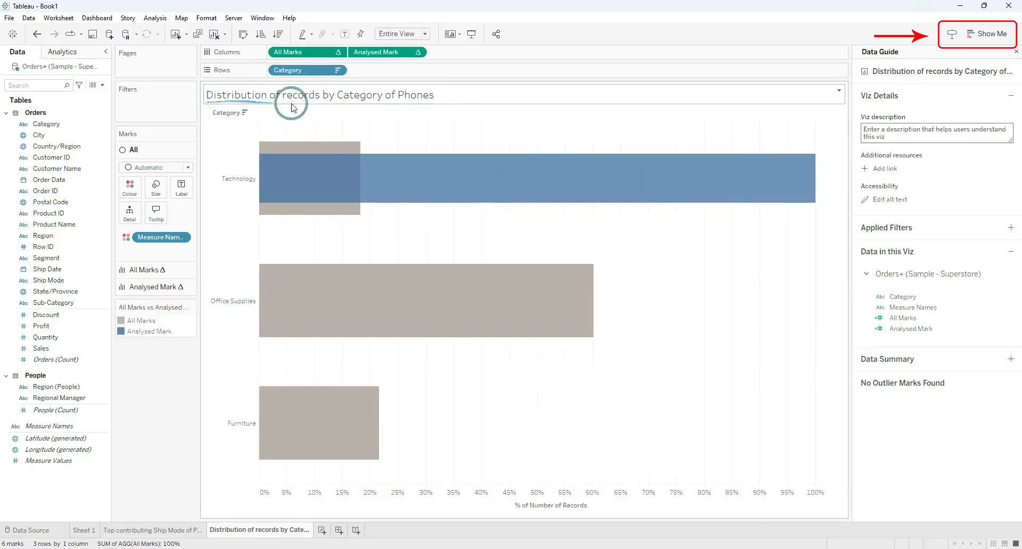